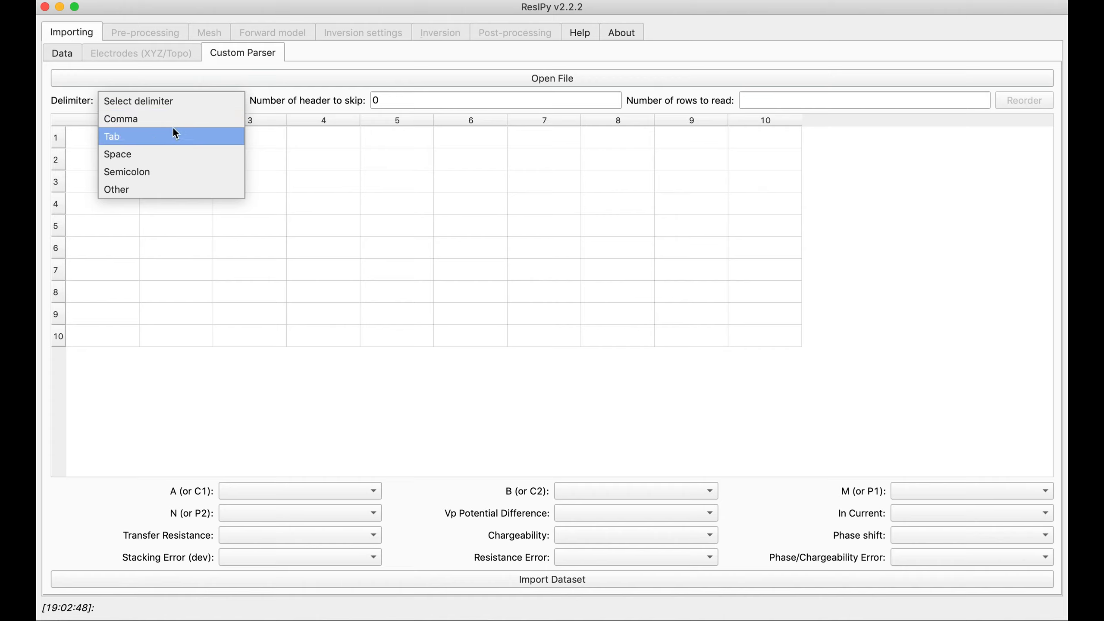
# Step: Load syscal.csv from the examples/dc-2d folder into the custom parser
pyautogui.click(302, 105)
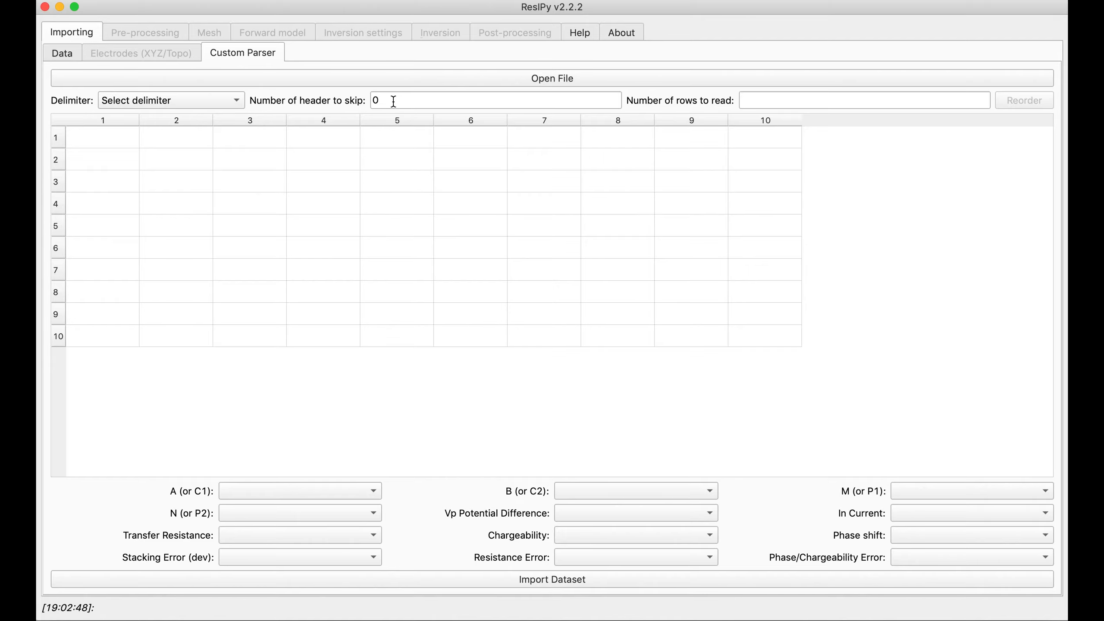
pyautogui.click(564, 78)
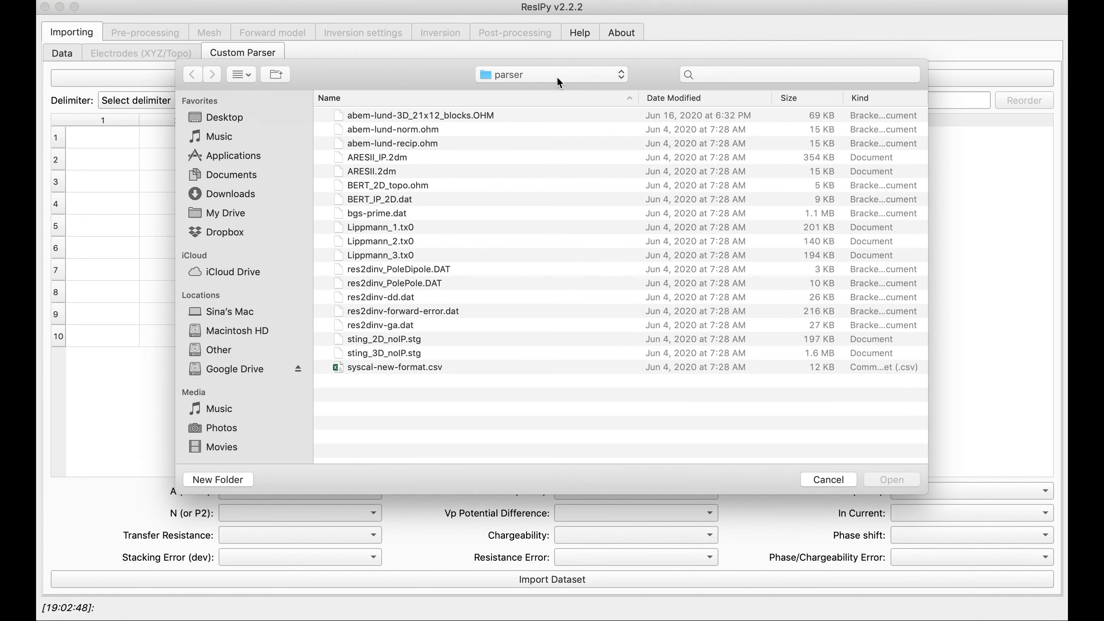
pyautogui.click(528, 80)
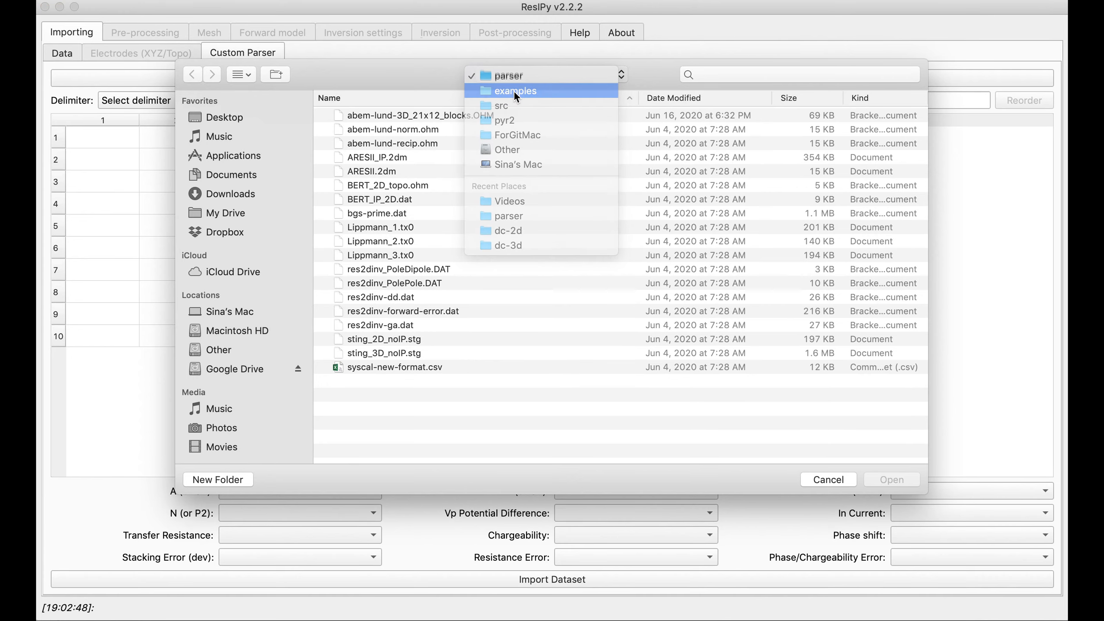
pyautogui.click(515, 90)
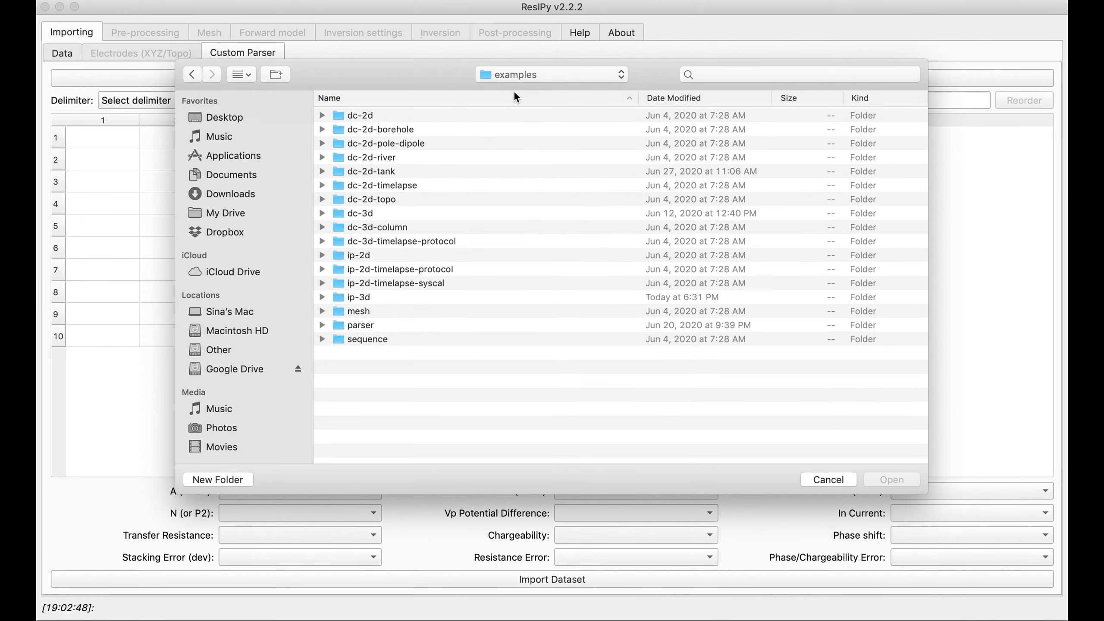
pyautogui.doubleClick(351, 117)
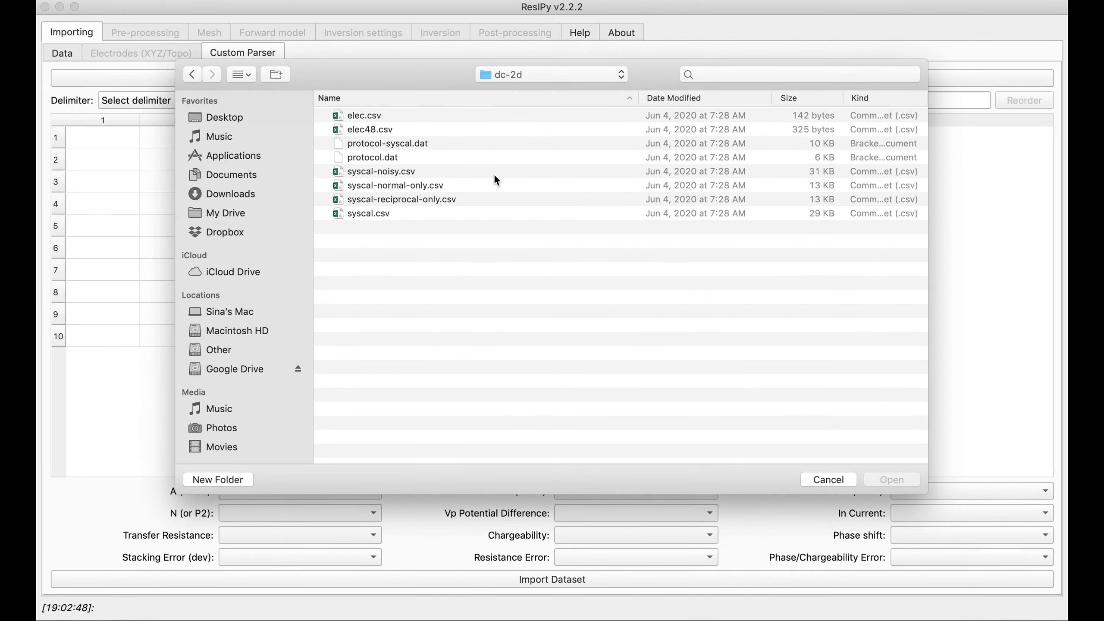
pyautogui.click(355, 216)
pyautogui.click(895, 480)
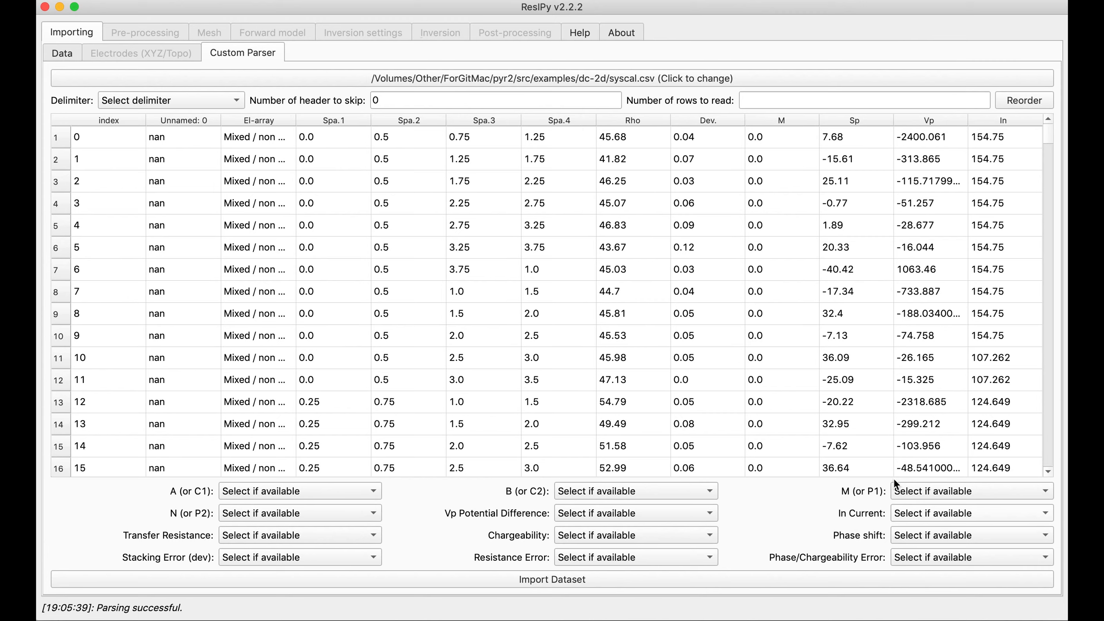
# Step: Try the Tab delimiter on the loaded file and reorder the table with it
pyautogui.click(124, 100)
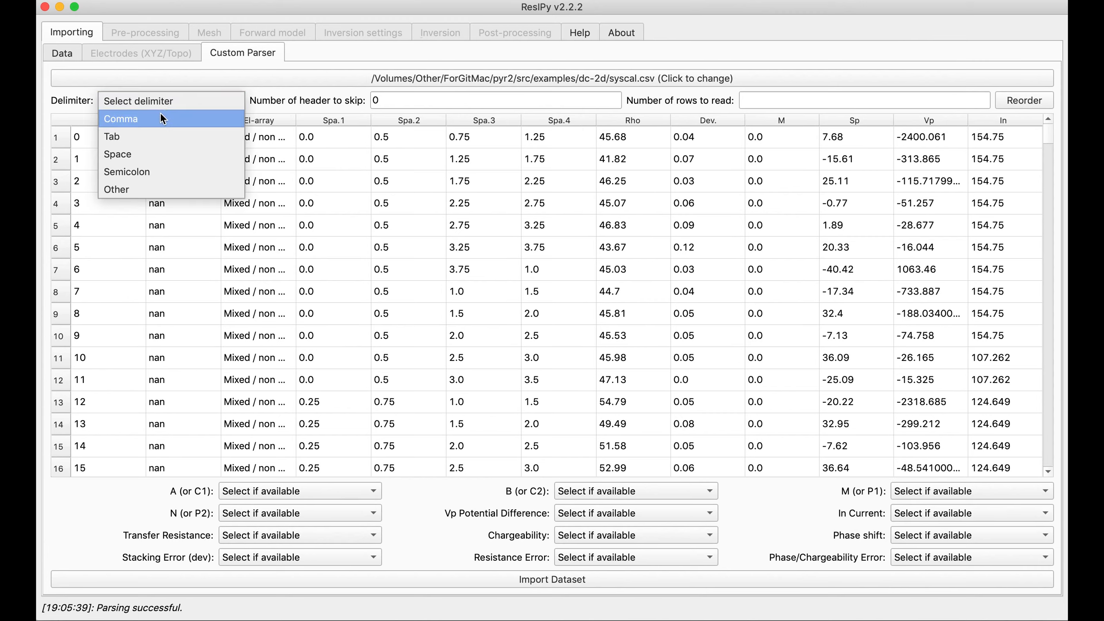
pyautogui.click(235, 101)
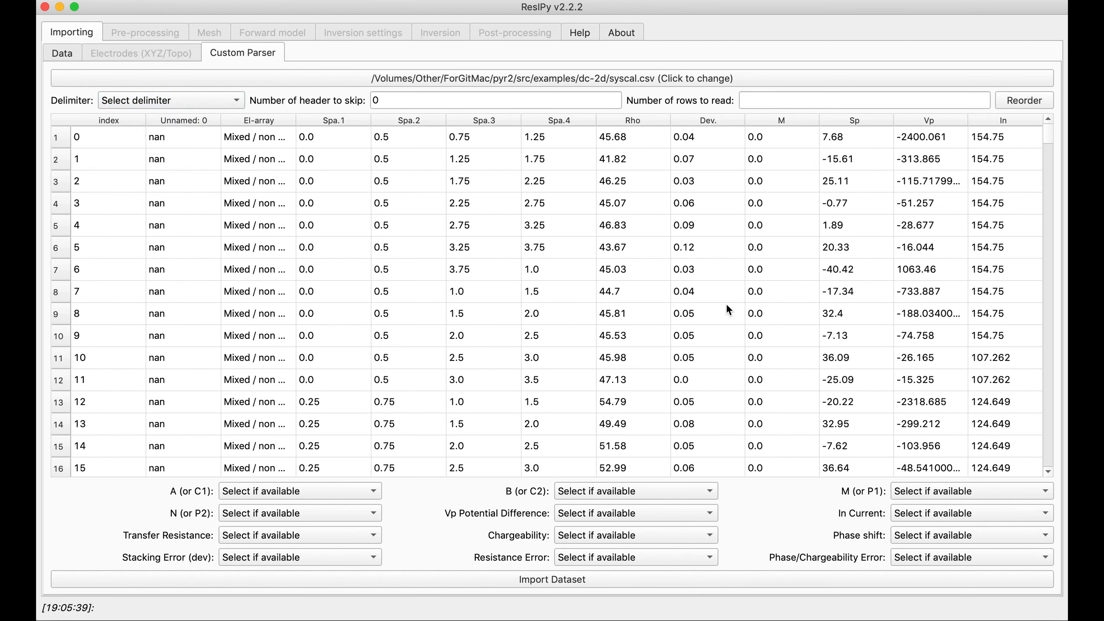
pyautogui.click(188, 105)
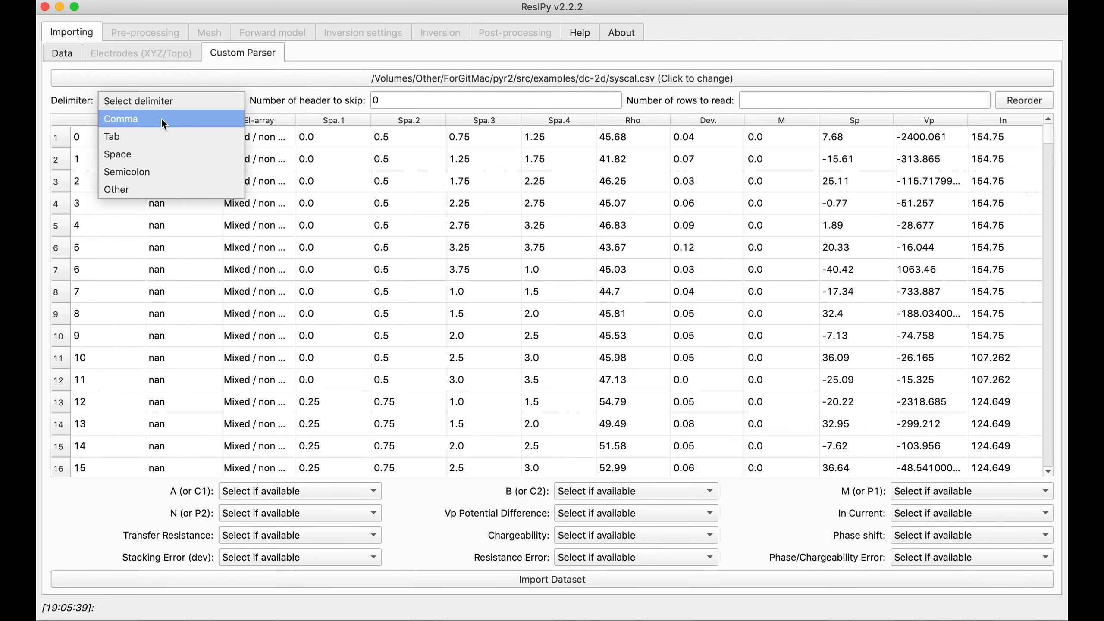
pyautogui.click(141, 134)
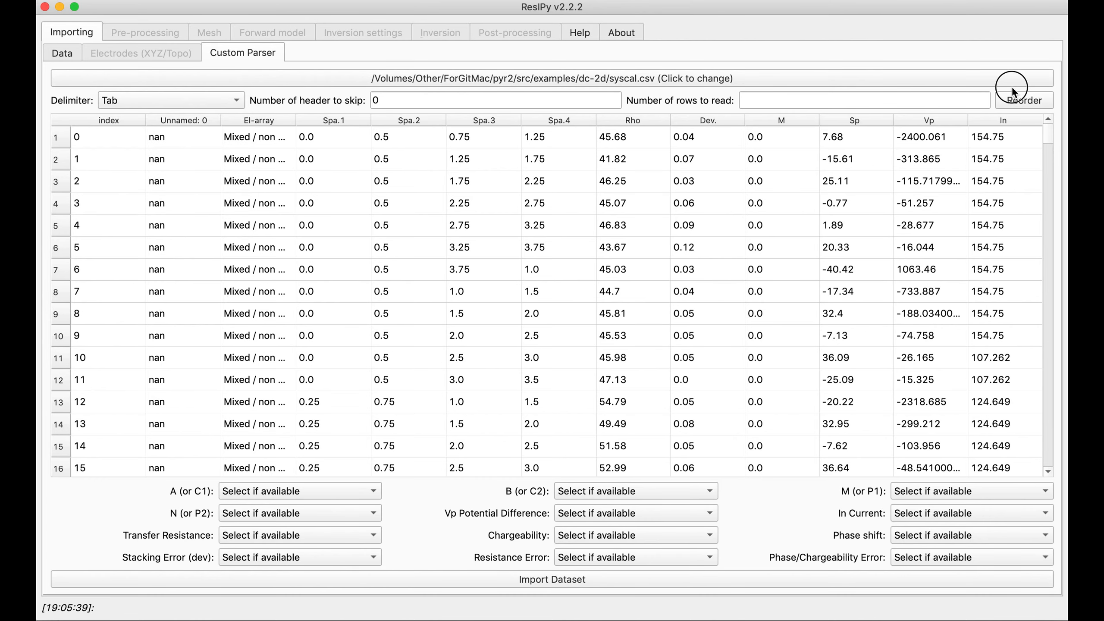
pyautogui.click(1013, 98)
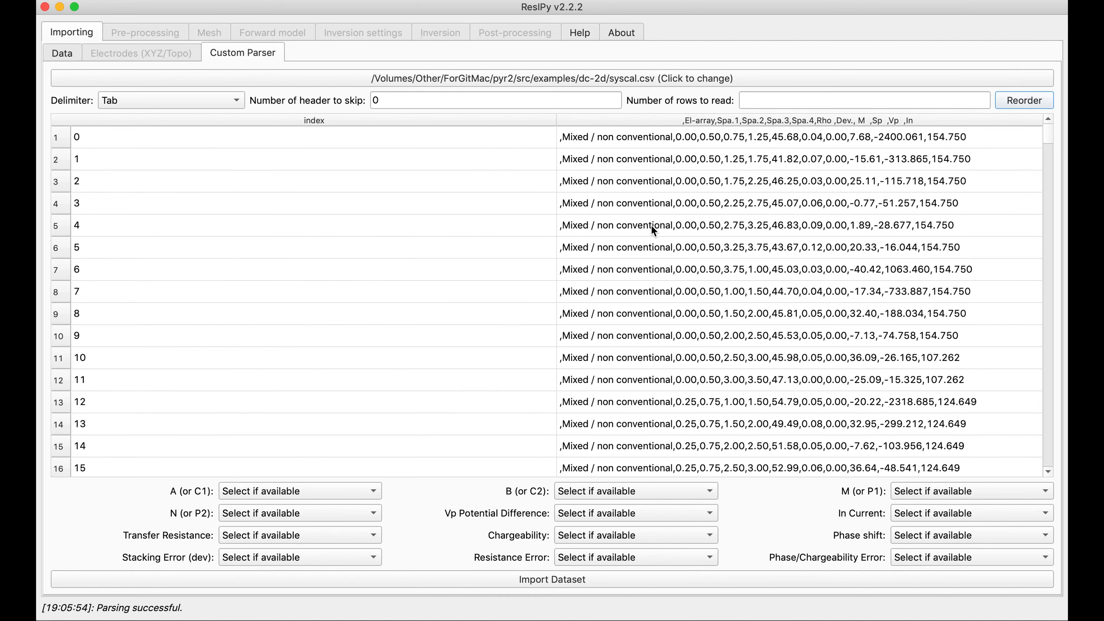
# Step: Set the delimiter to Comma and reorder the table into separate columns
pyautogui.click(204, 106)
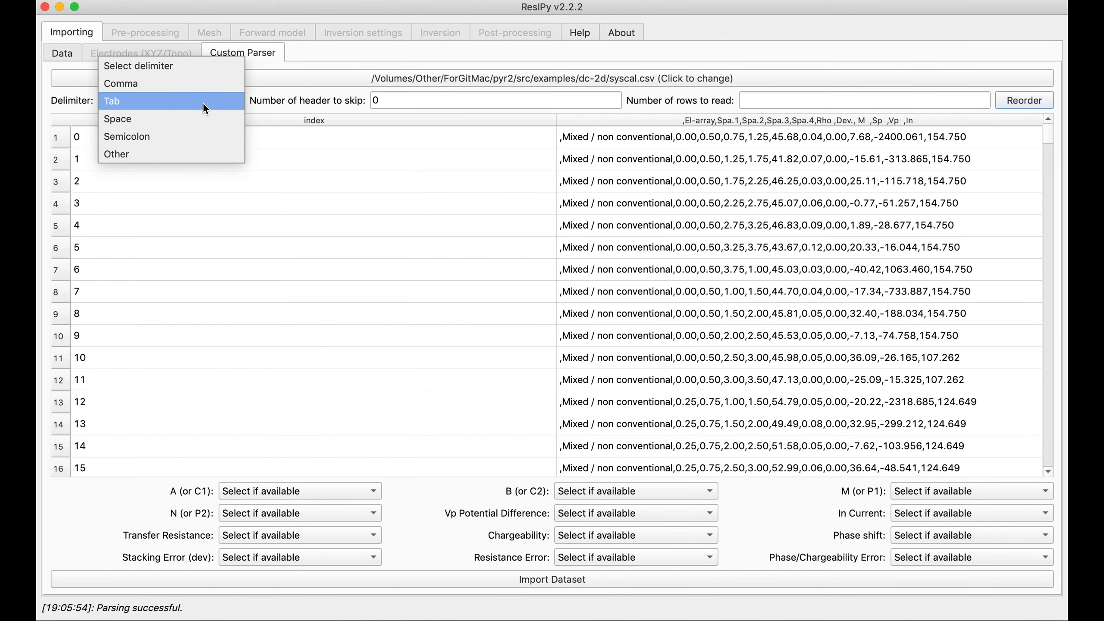
pyautogui.click(128, 78)
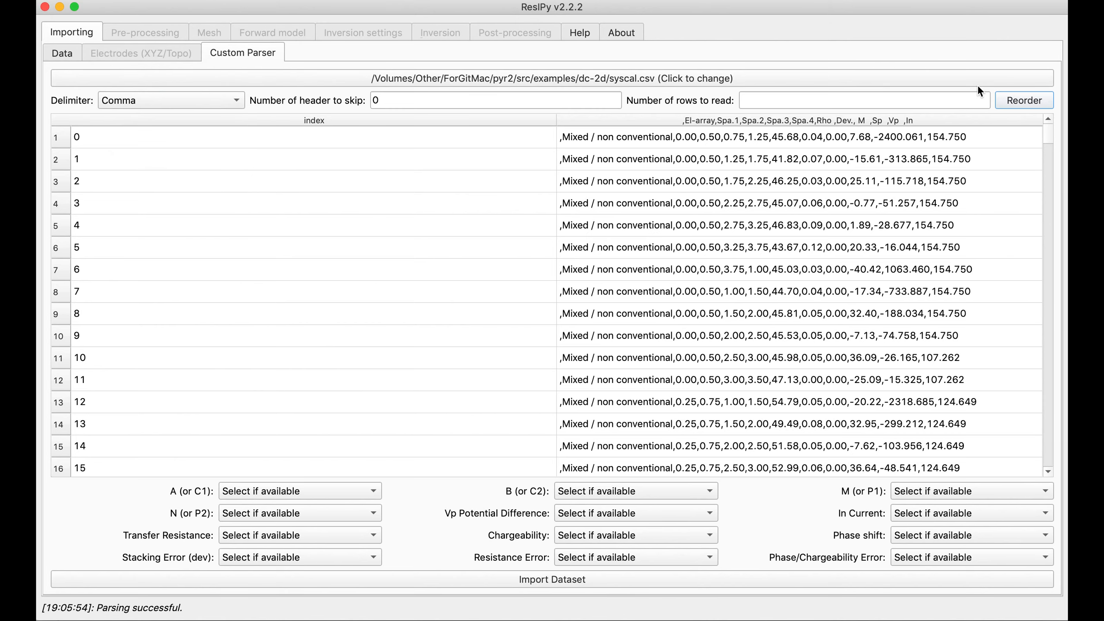
pyautogui.click(1015, 100)
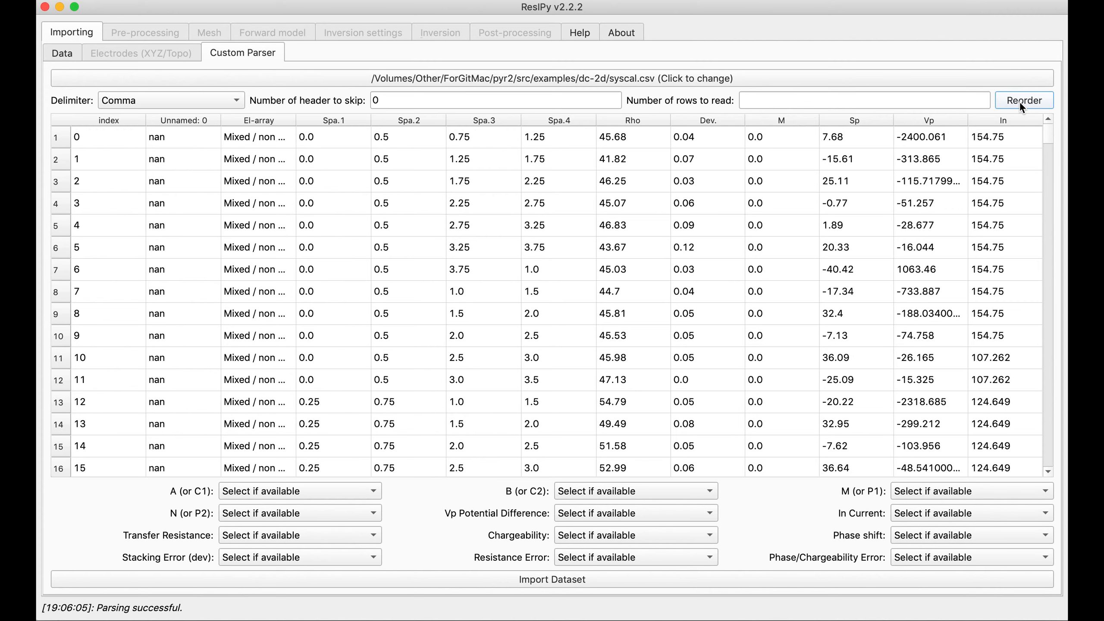
# Step: Assign the electrode columns: A to Spa.1, B to Spa.2, M to Spa.3 and N to Spa.4
pyautogui.click(314, 492)
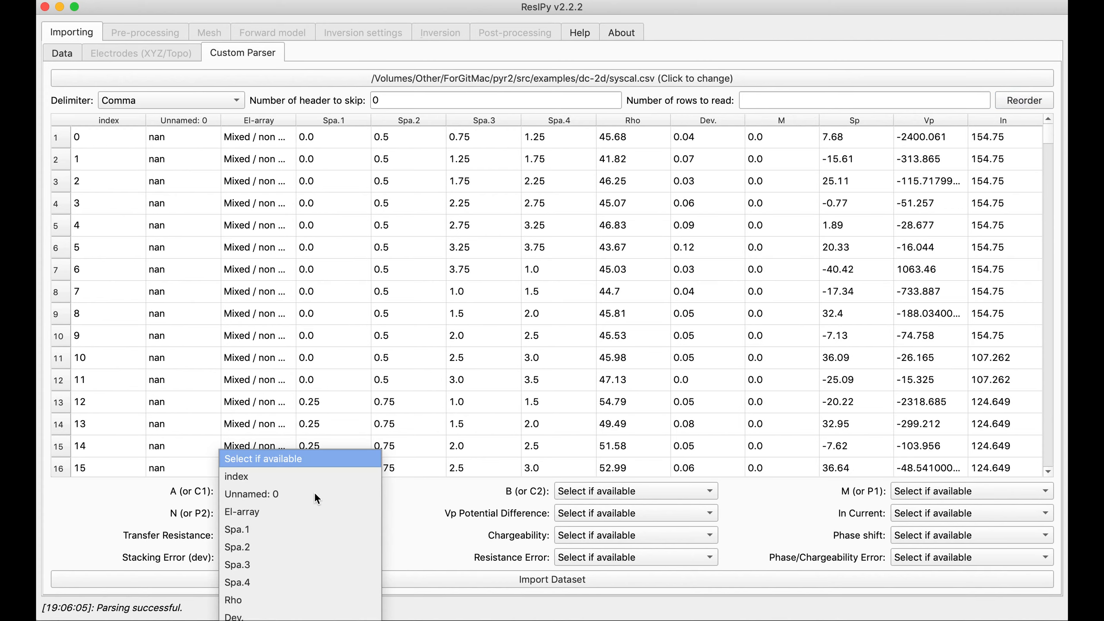
pyautogui.click(254, 531)
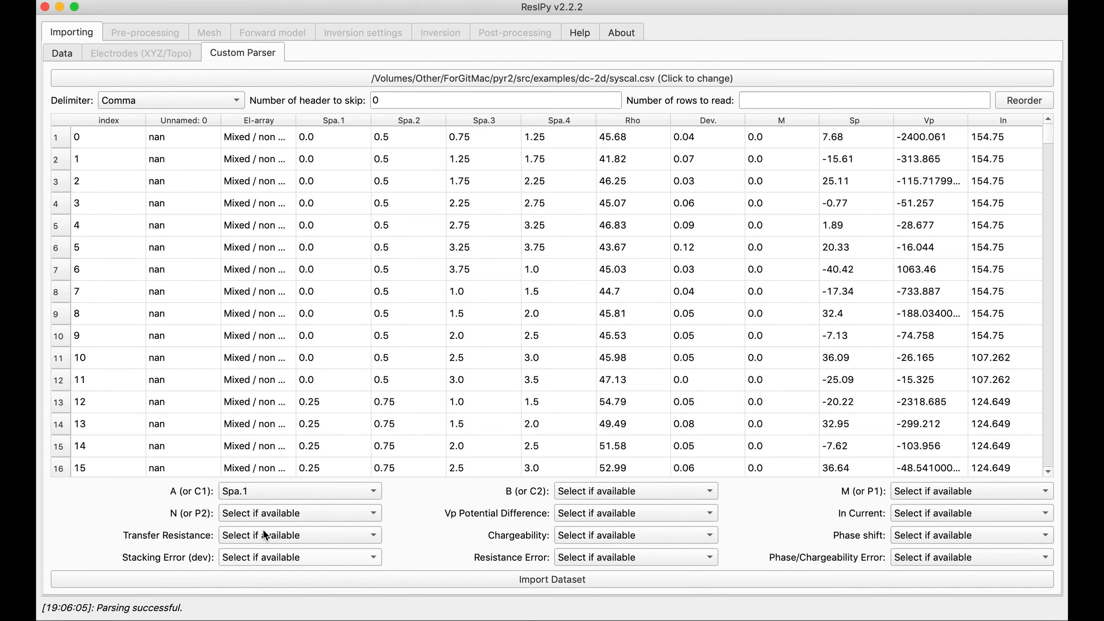
pyautogui.click(696, 491)
pyautogui.click(680, 546)
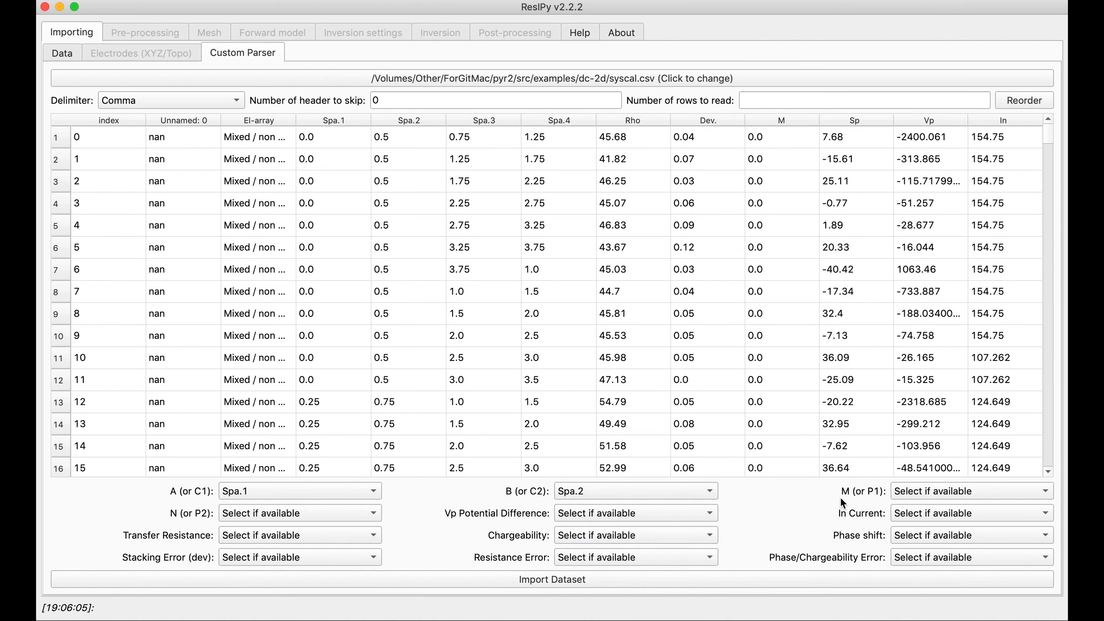
pyautogui.click(957, 493)
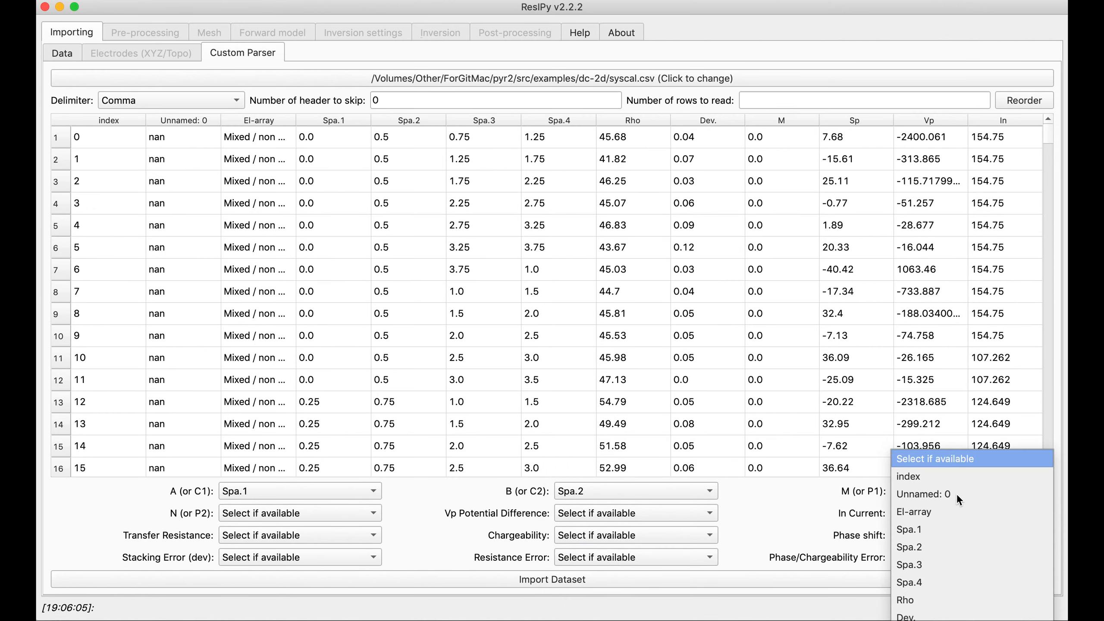
pyautogui.click(922, 564)
pyautogui.click(373, 514)
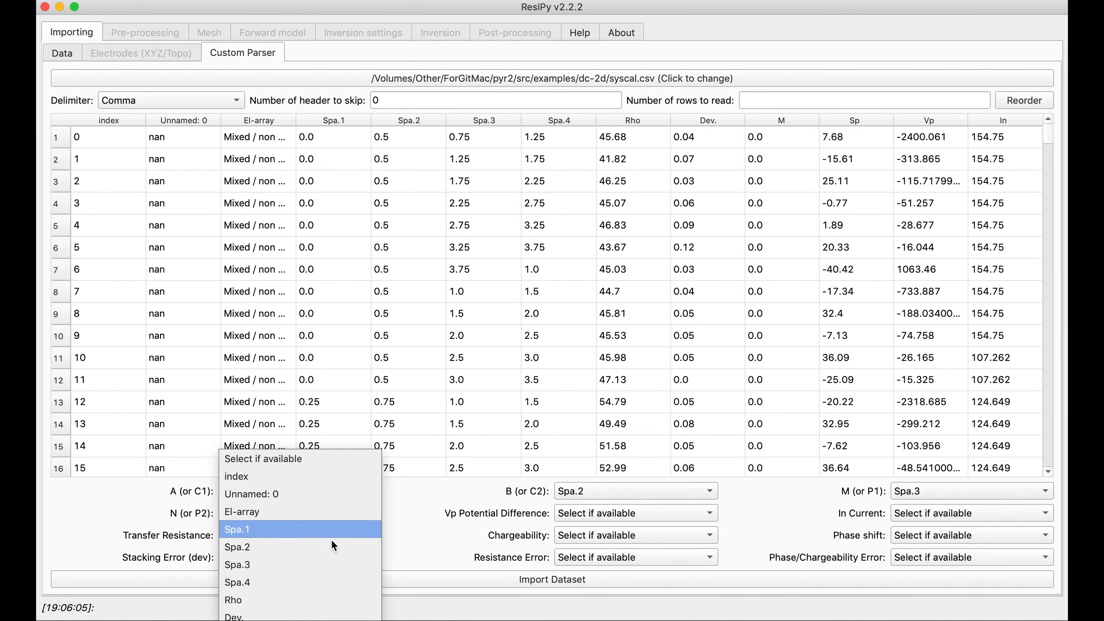
pyautogui.click(272, 582)
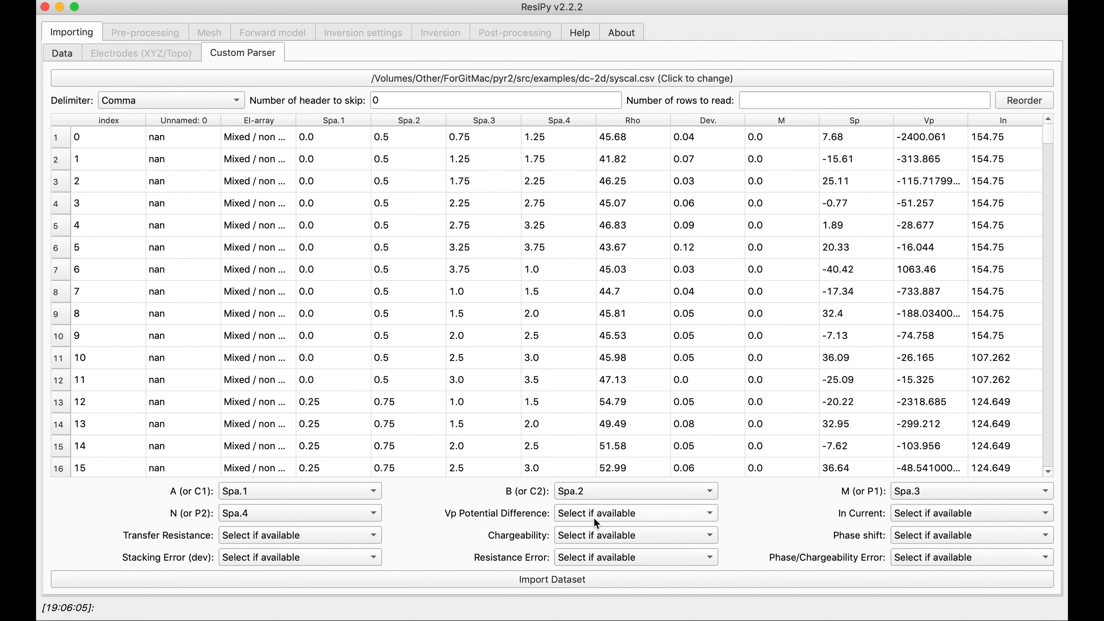
# Step: Assign the potential difference to the Vp column and the current to the In column, and import the dataset
pyautogui.click(664, 515)
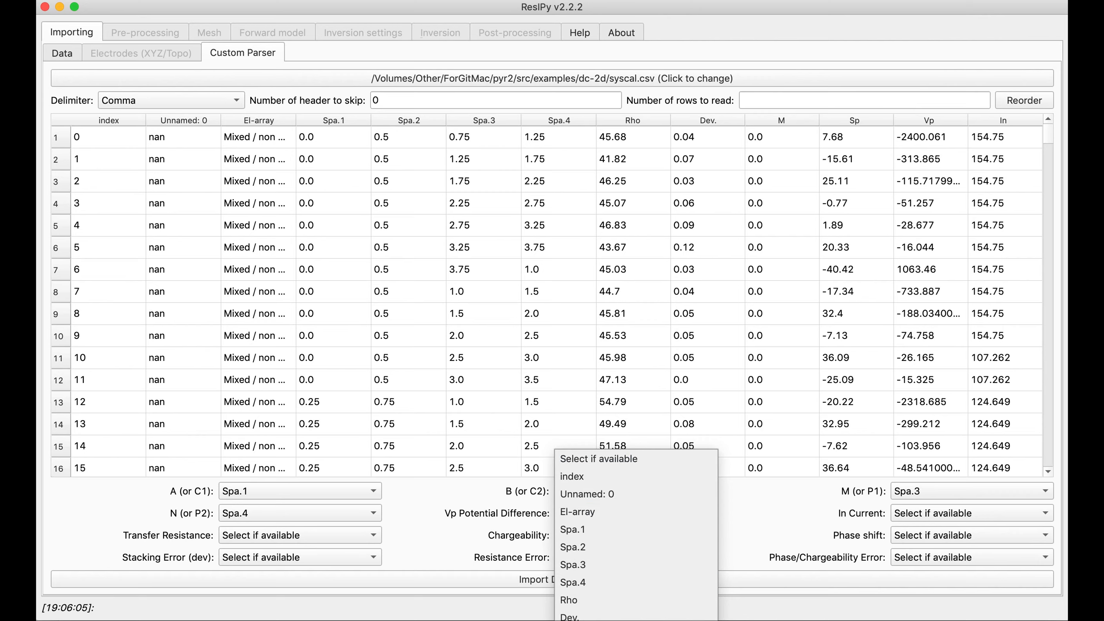
pyautogui.click(636, 620)
pyautogui.click(961, 517)
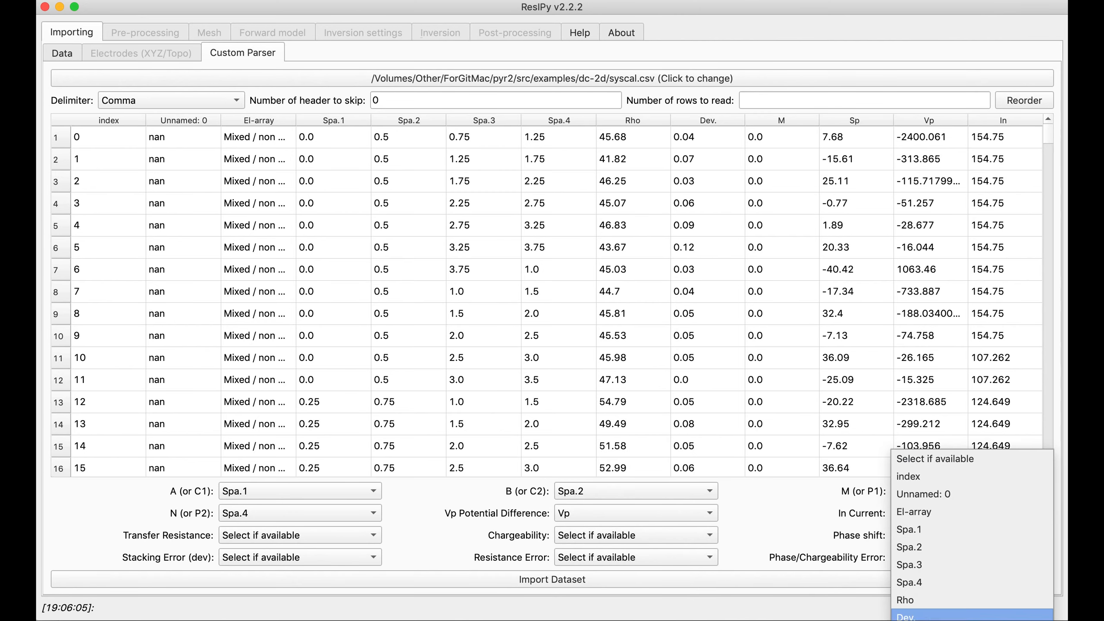
pyautogui.click(961, 620)
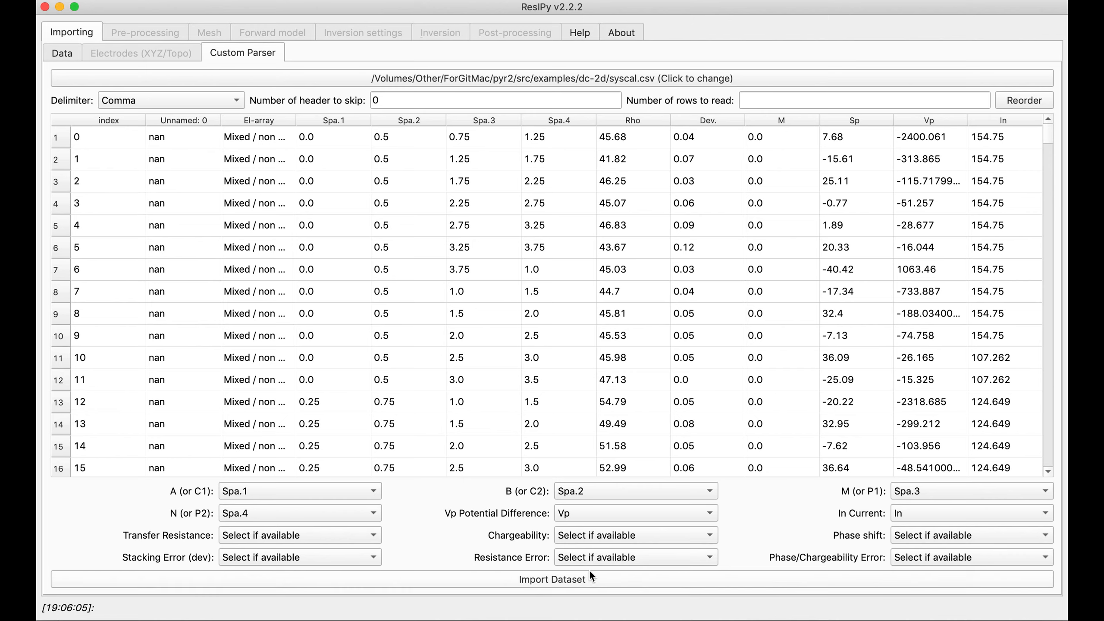
pyautogui.click(547, 582)
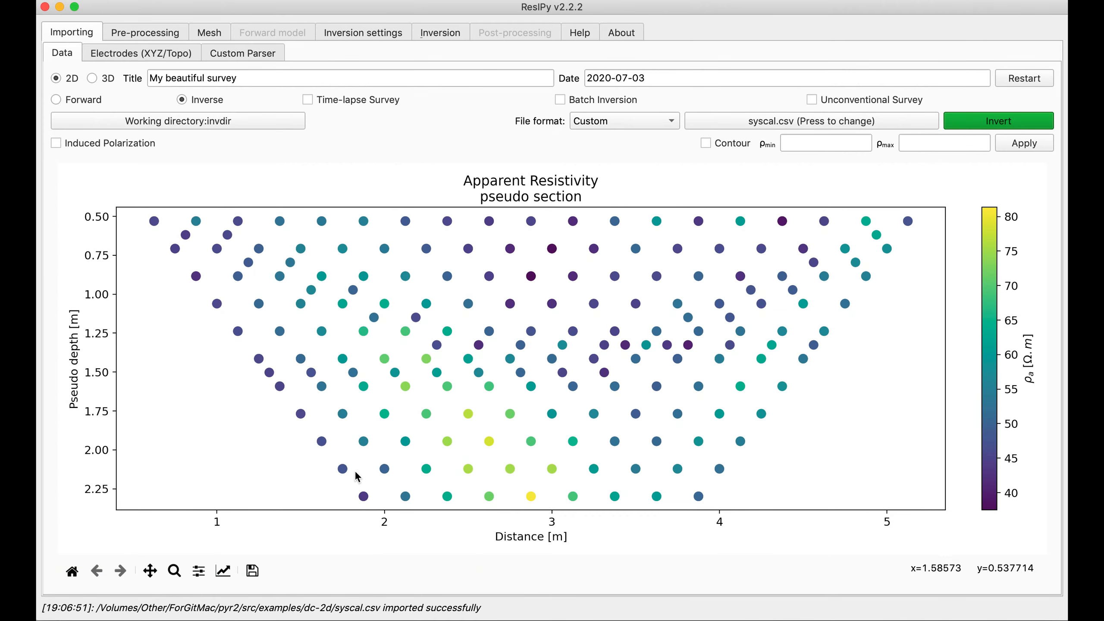
# Step: Display the apparent resistivity pseudo section as contours and run the inversion
pyautogui.click(706, 143)
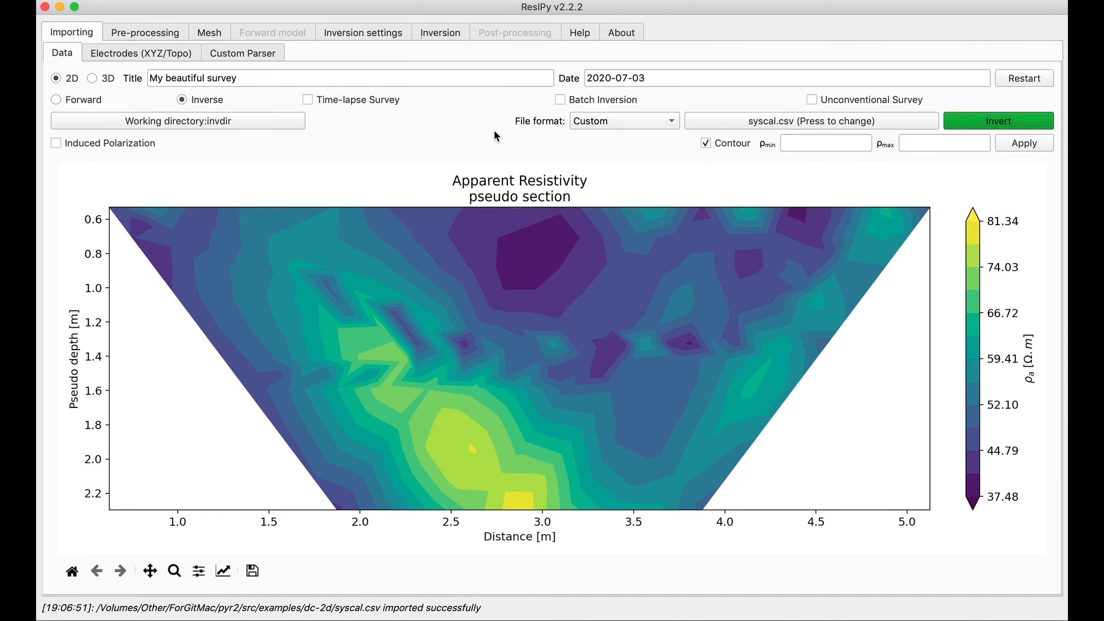
pyautogui.click(1007, 122)
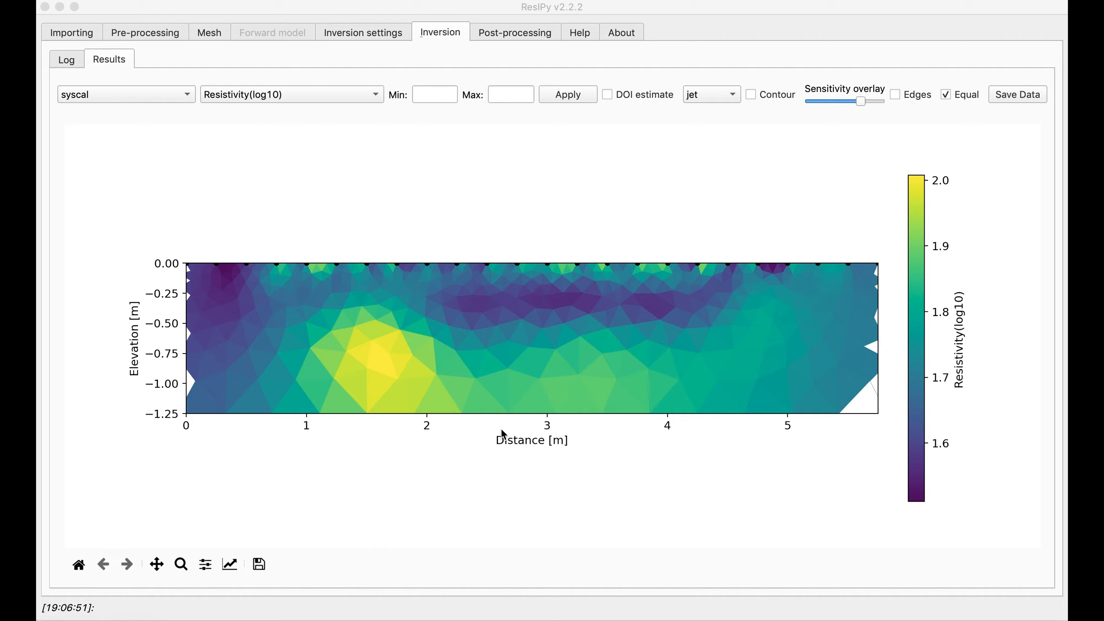
# Step: Show the inverted section as contours with the viridis colour map and a sensitivity overlay threshold of about 3.2E-02 times the maximum
pyautogui.click(754, 96)
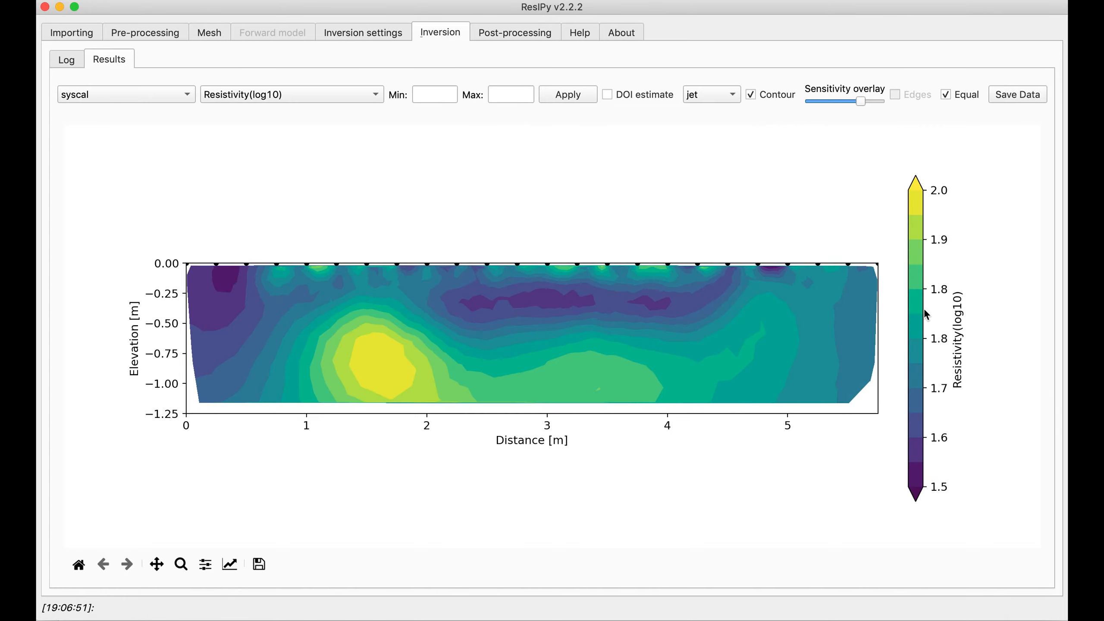
pyautogui.click(725, 103)
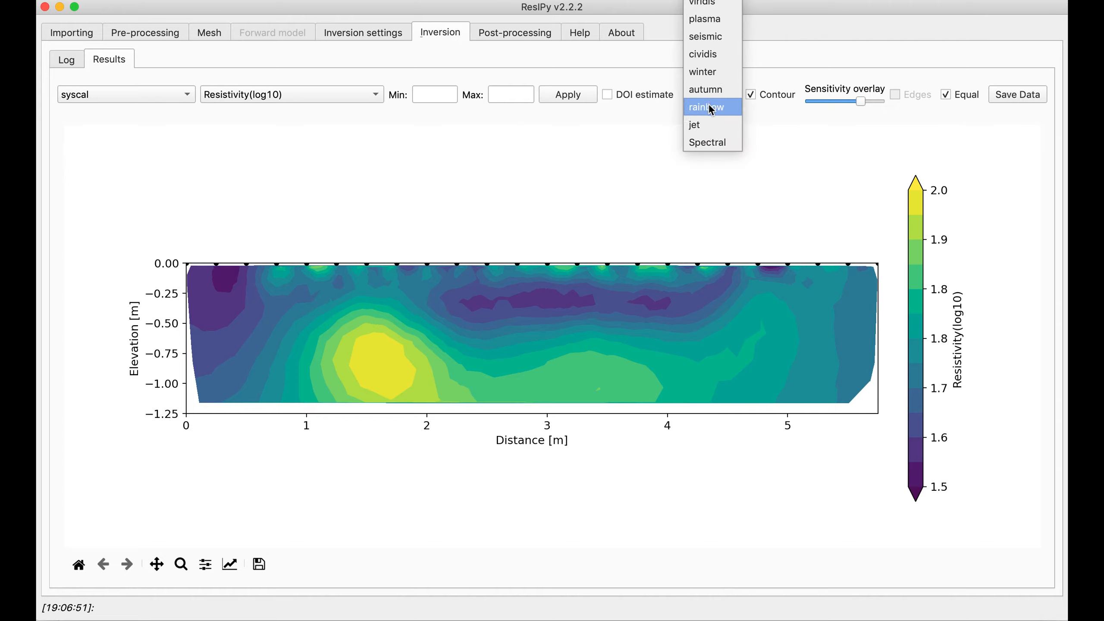
pyautogui.click(705, 11)
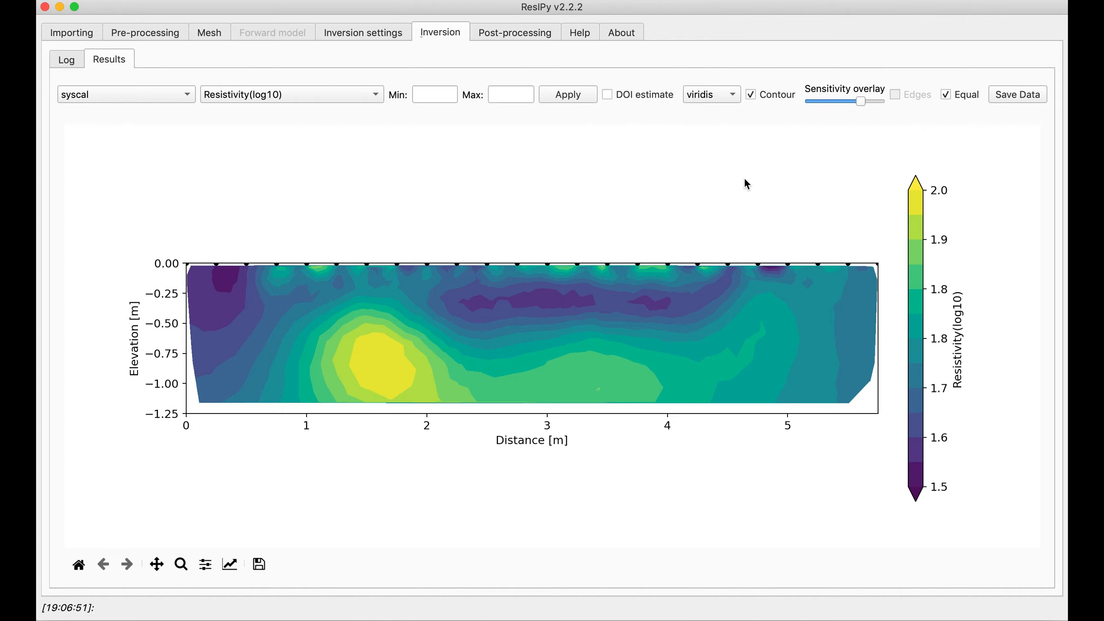
pyautogui.moveTo(867, 106)
pyautogui.mouseDown()
pyautogui.moveTo(830, 105)
pyautogui.moveTo(874, 105)
pyautogui.mouseUp()
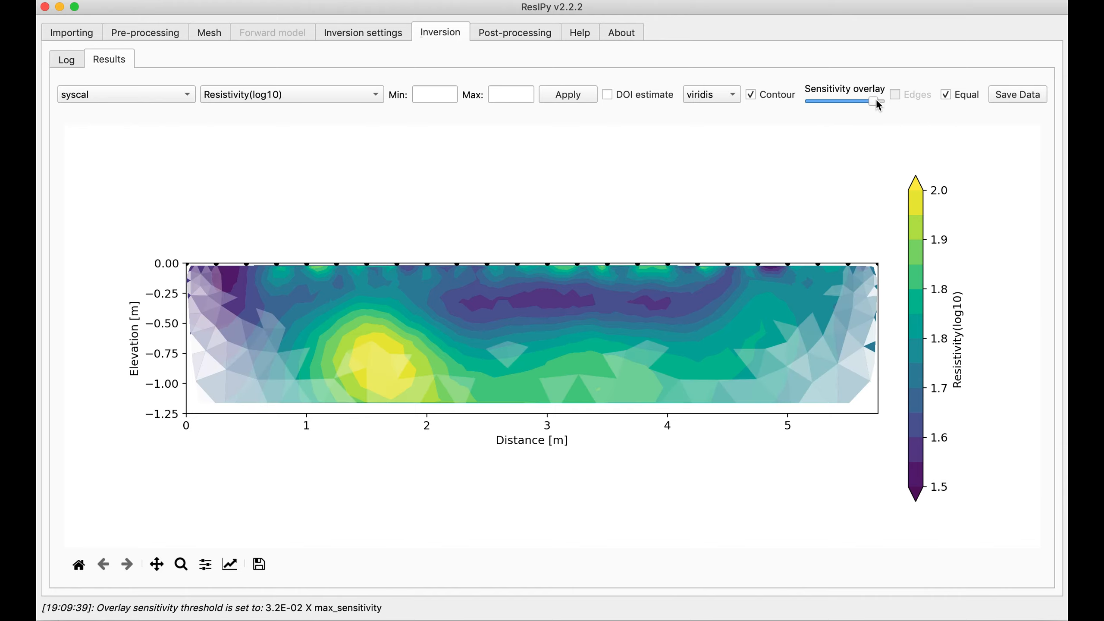
# Step: Check the normalised inversion errors and return to the inverted section
pyautogui.click(517, 37)
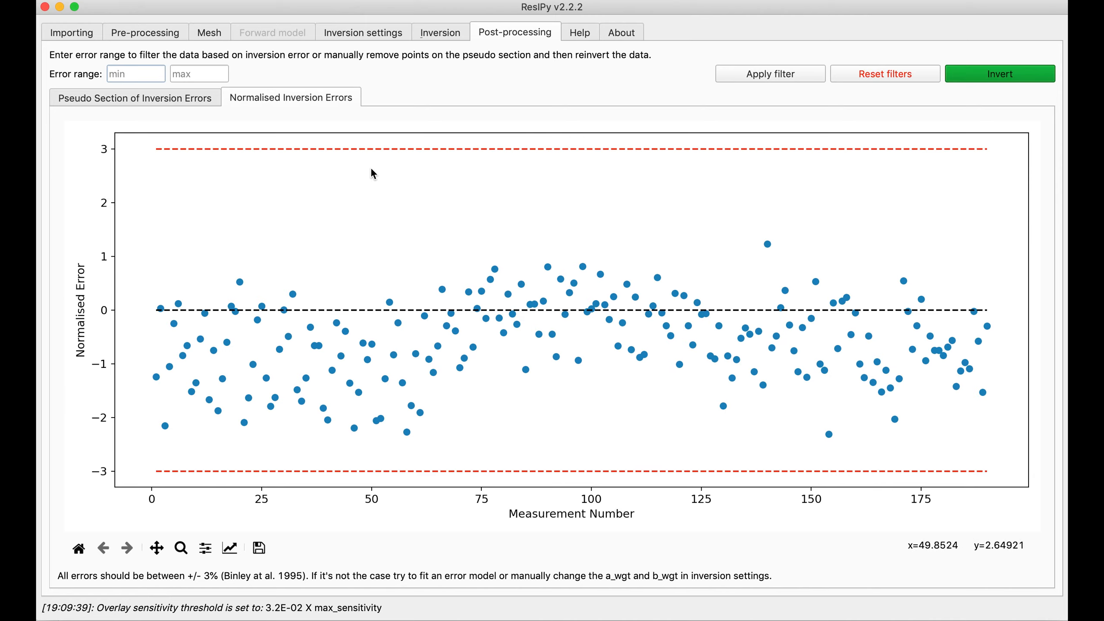
pyautogui.click(440, 34)
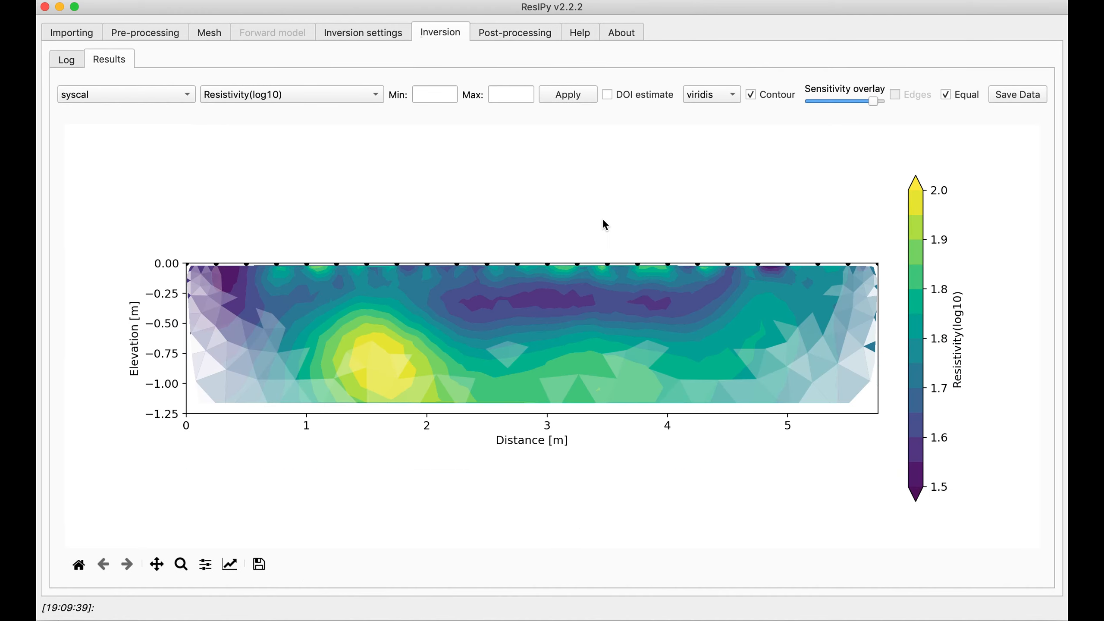